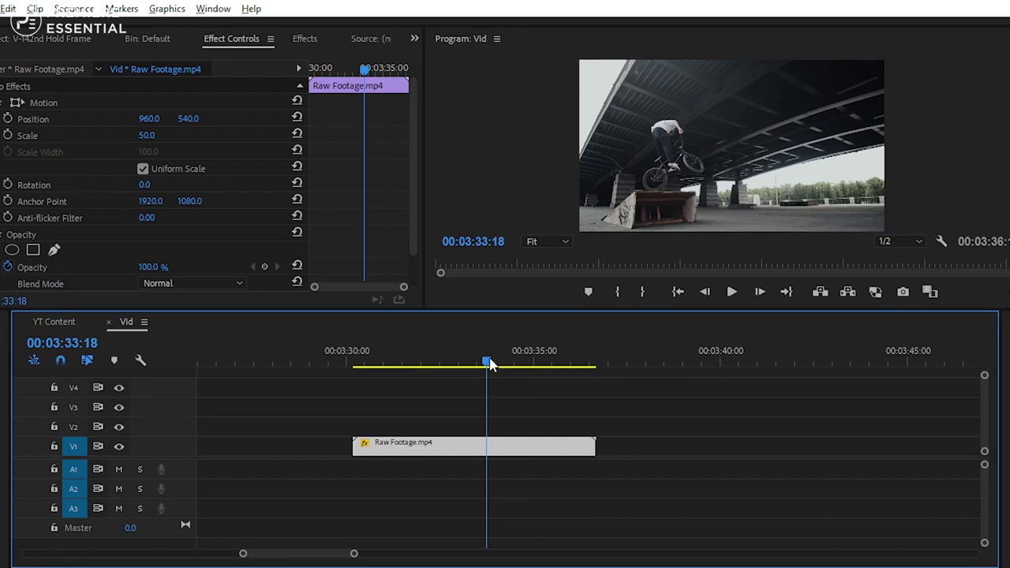
# Duplicate the Raw Footage.mp4 clip from V1 onto track V2, aligned directly above the original.
pyautogui.press('space')
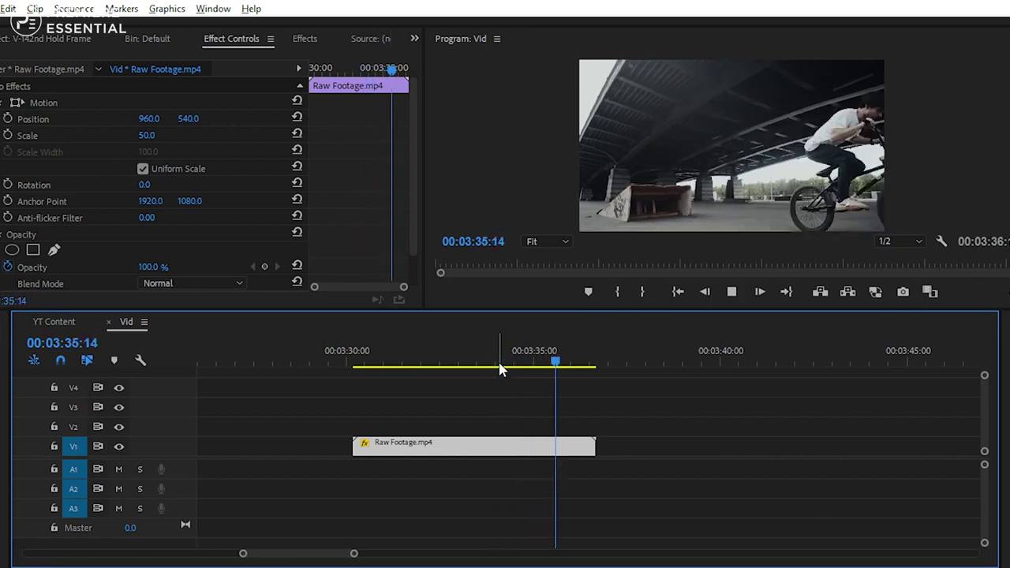
pyautogui.press('space')
pyautogui.moveTo(519, 444); pyautogui.dragTo(520, 431)
pyautogui.click(572, 429)
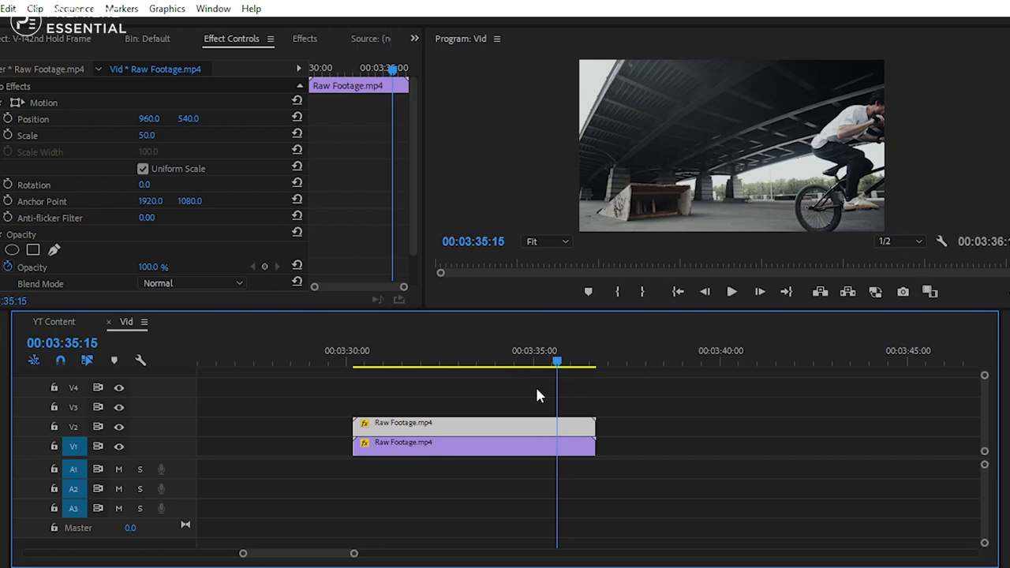
# Freeze the V2 clip on the playhead frame at 00:03:34:17 and trim off everything after that point.
pyautogui.click(471, 364)
pyautogui.press('space')
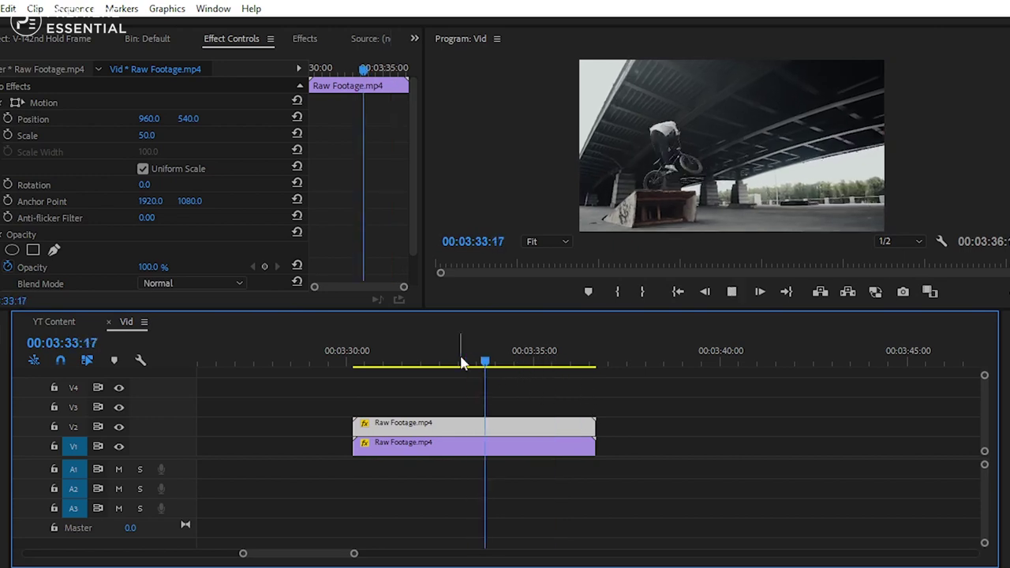
pyautogui.click(460, 362)
pyautogui.moveTo(460, 363); pyautogui.dragTo(523, 371)
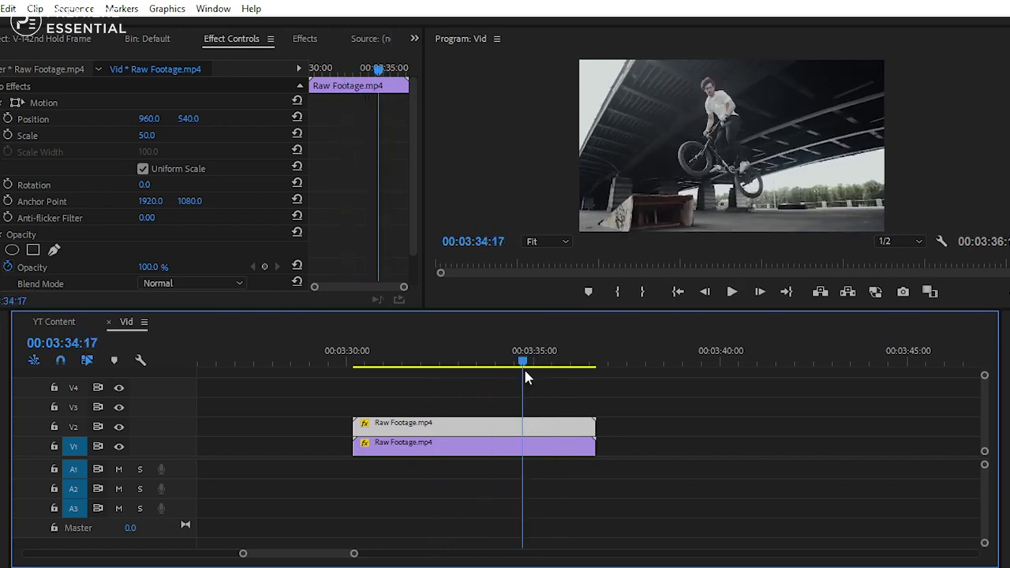
pyautogui.rightClick(513, 432)
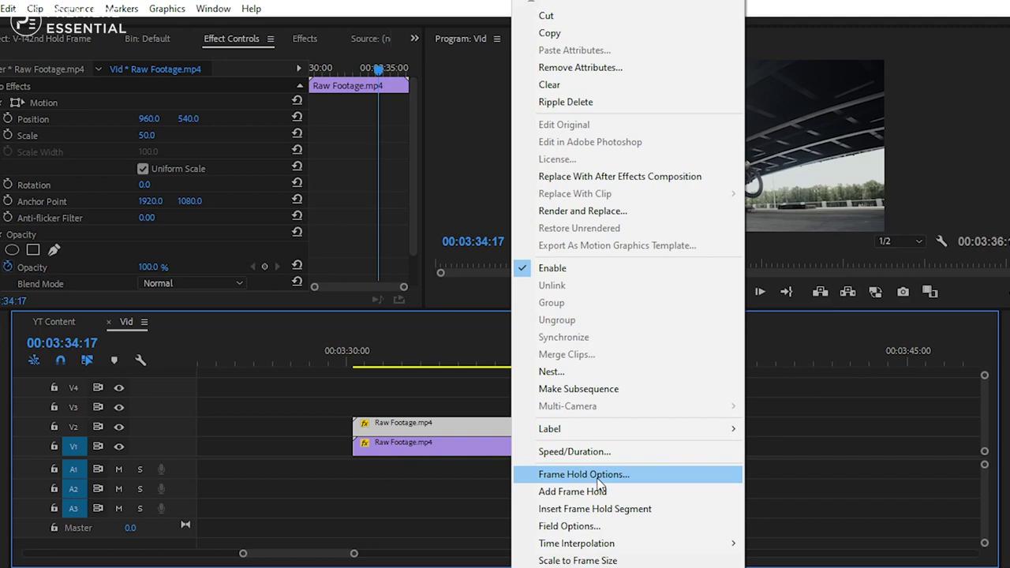
pyautogui.click(598, 476)
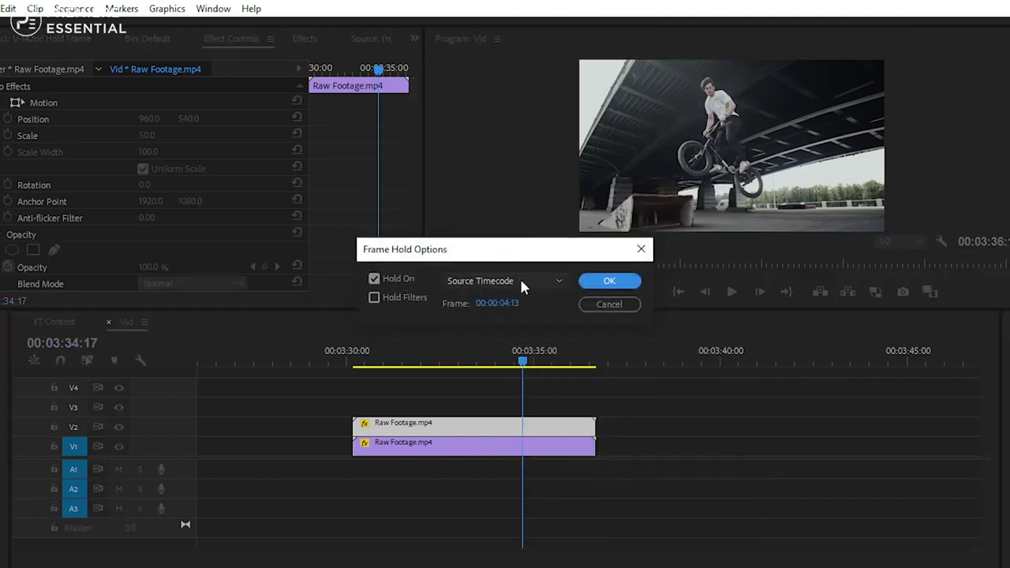
pyautogui.click(557, 282)
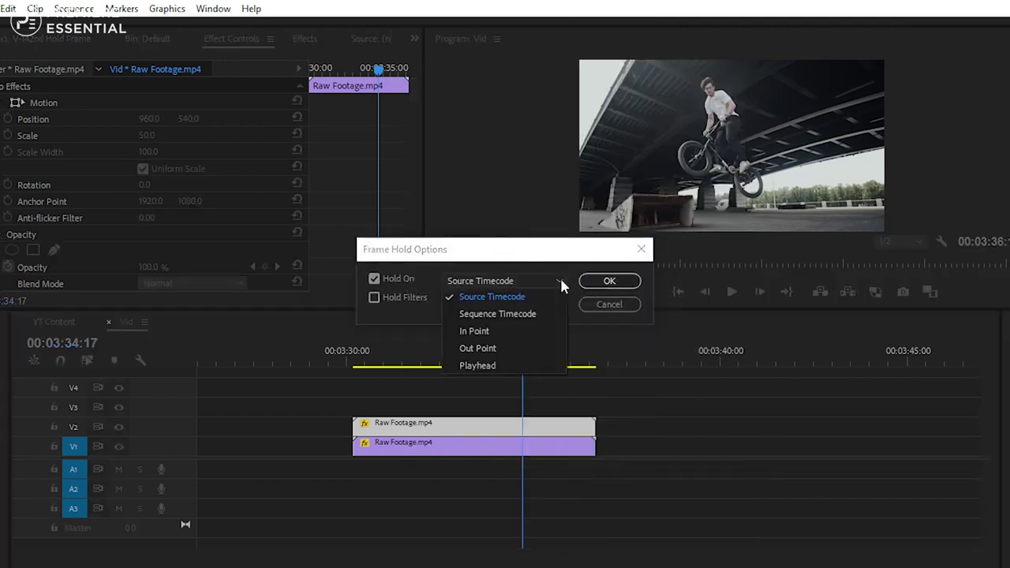
pyautogui.click(510, 367)
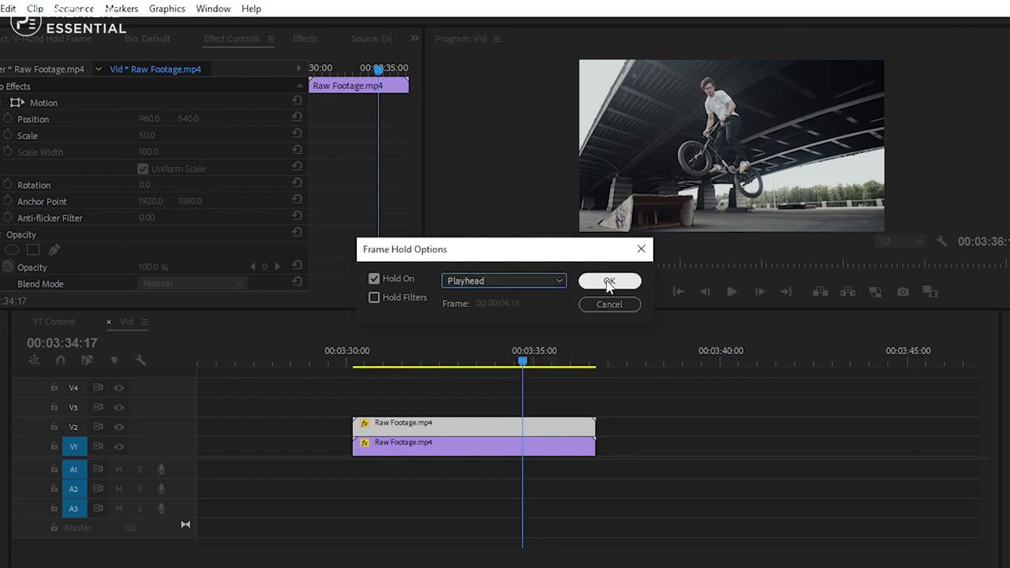
pyautogui.click(609, 283)
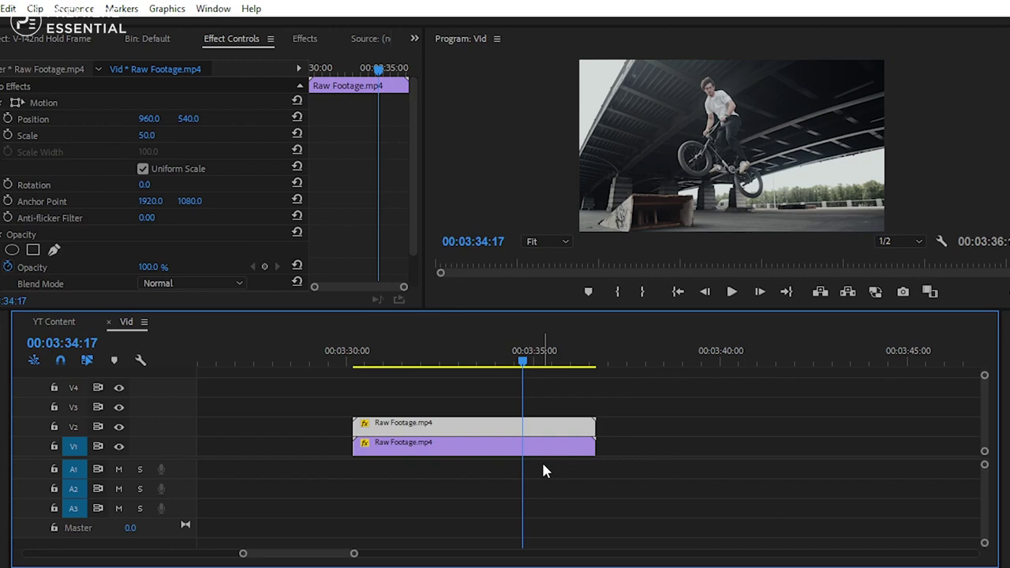
pyautogui.hotkey('ctrl', 'k')
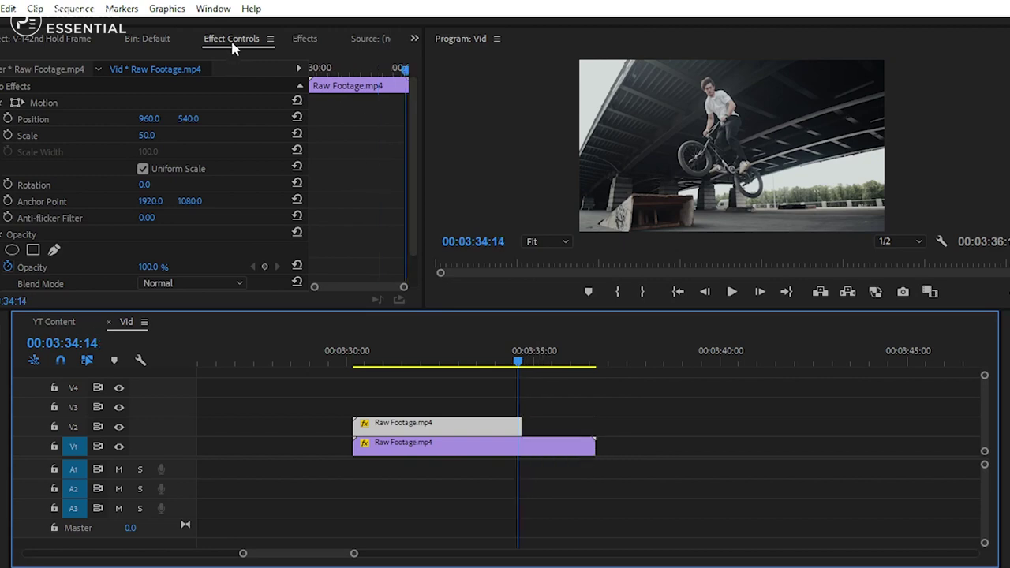
# Start a freehand opacity mask on the V2 clip, tracing the rider's head, shoulder, back and rear leg down to the shoe.
pyautogui.click(234, 47)
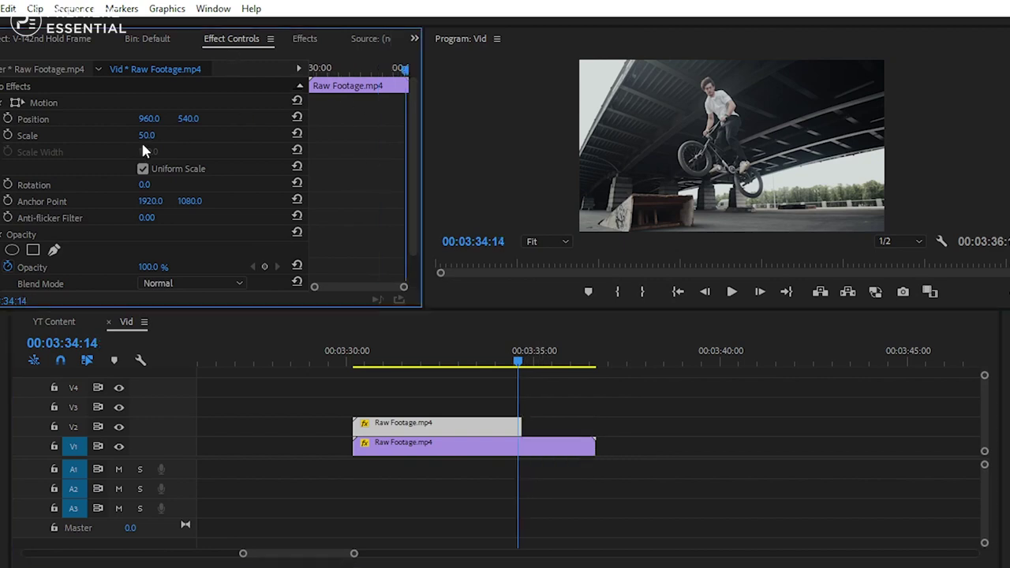
pyautogui.scroll(-2, 347, 209)
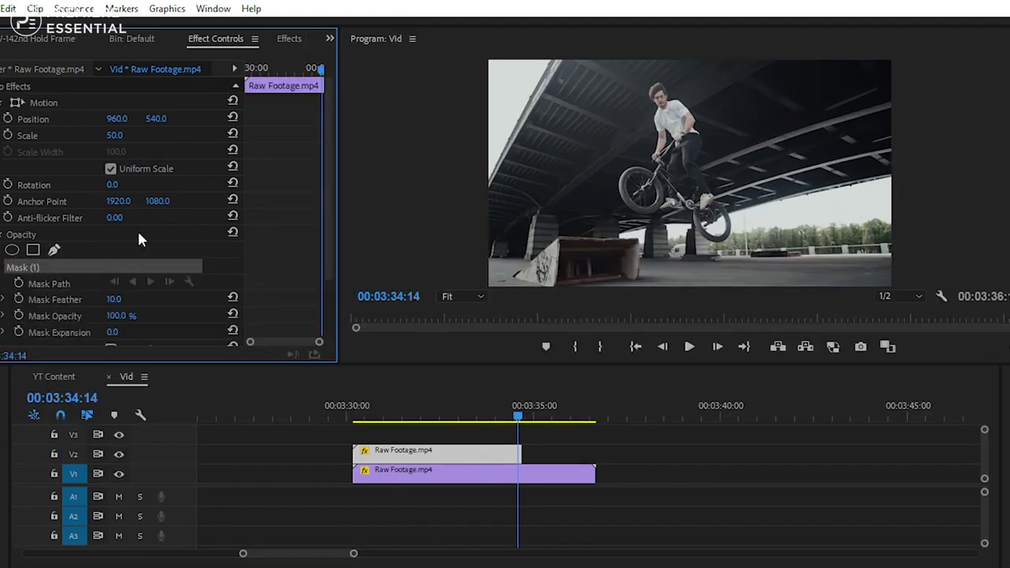
pyautogui.click(467, 295)
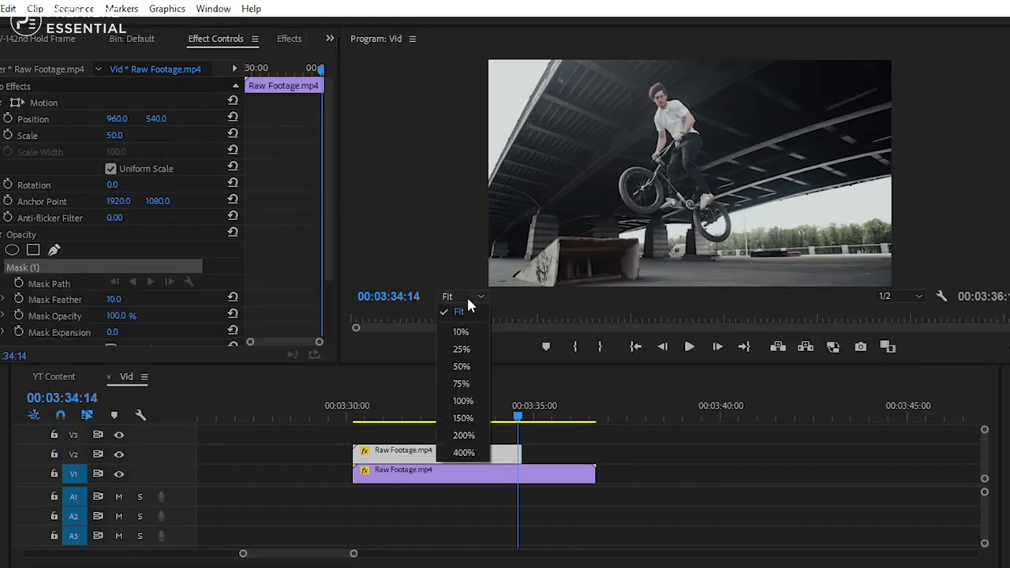
pyautogui.click(461, 393)
pyautogui.press('`')
pyautogui.moveTo(1007, 281); pyautogui.dragTo(1007, 166)
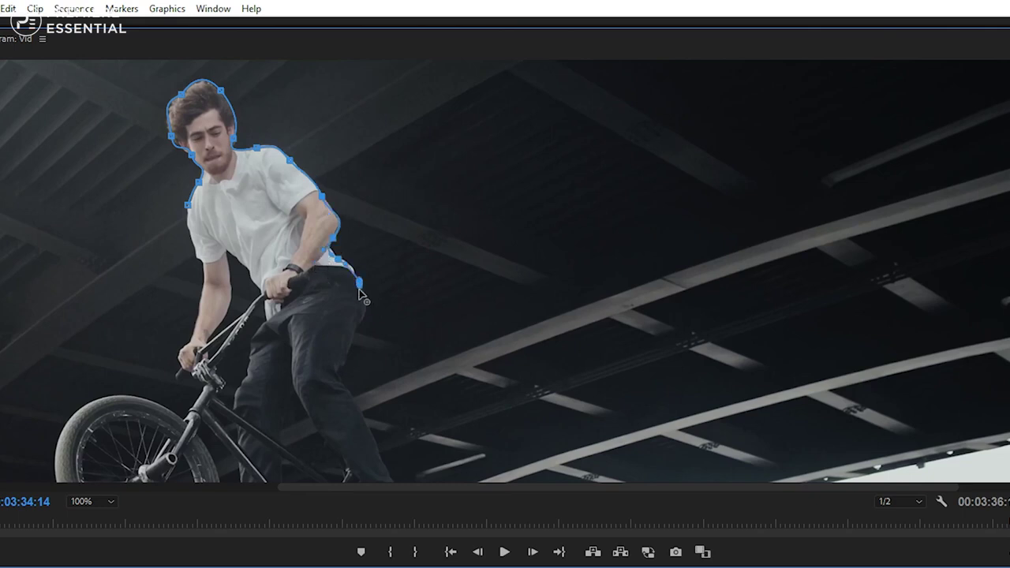
pyautogui.moveTo(353, 337); pyautogui.dragTo(332, 370)
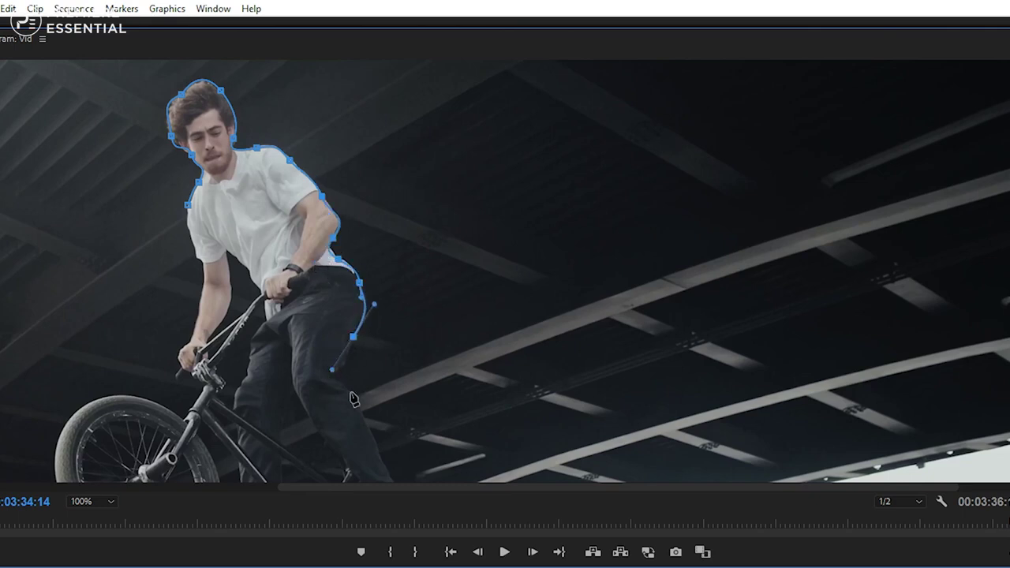
pyautogui.scroll(-5, 334, 374)
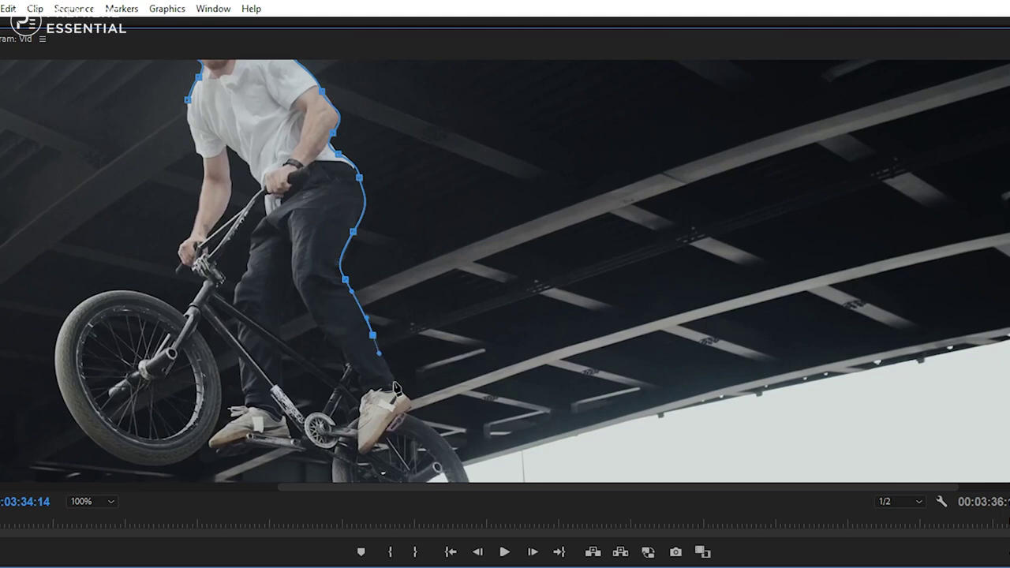
pyautogui.scroll(-7, 463, 279)
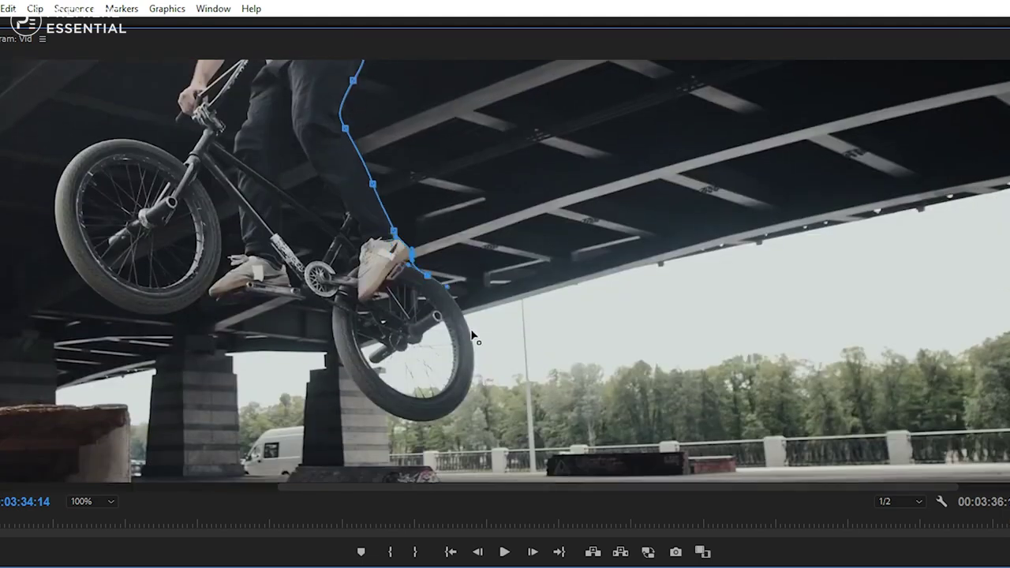
# Continue the mask path around the rear wheel, the other foot and the bike frame to the front wheel's inner edge.
pyautogui.moveTo(471, 342); pyautogui.dragTo(475, 373)
pyautogui.moveTo(387, 412); pyautogui.dragTo(337, 380)
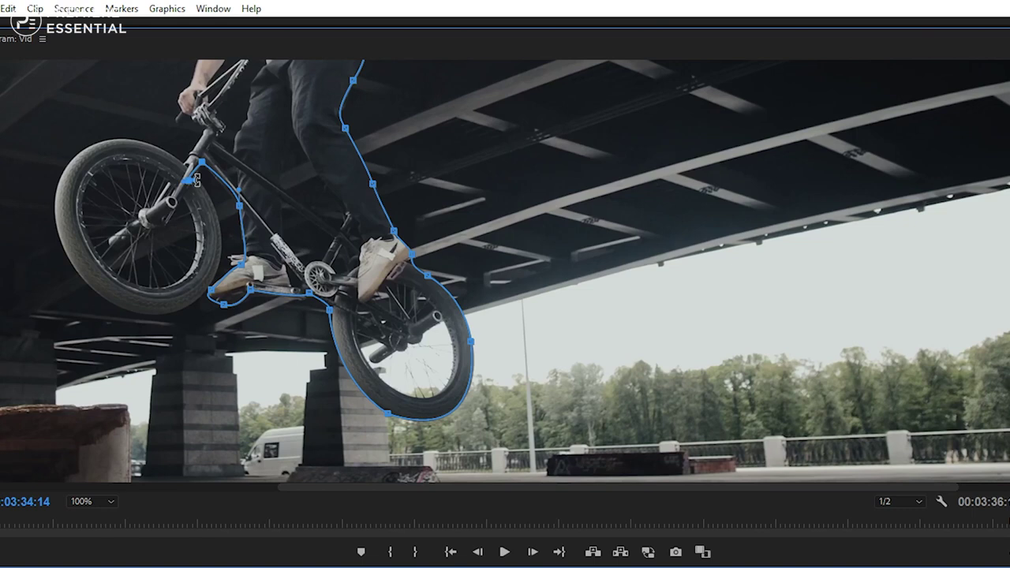
pyautogui.moveTo(219, 254); pyautogui.dragTo(210, 285)
pyautogui.moveTo(182, 192); pyautogui.dragTo(204, 178)
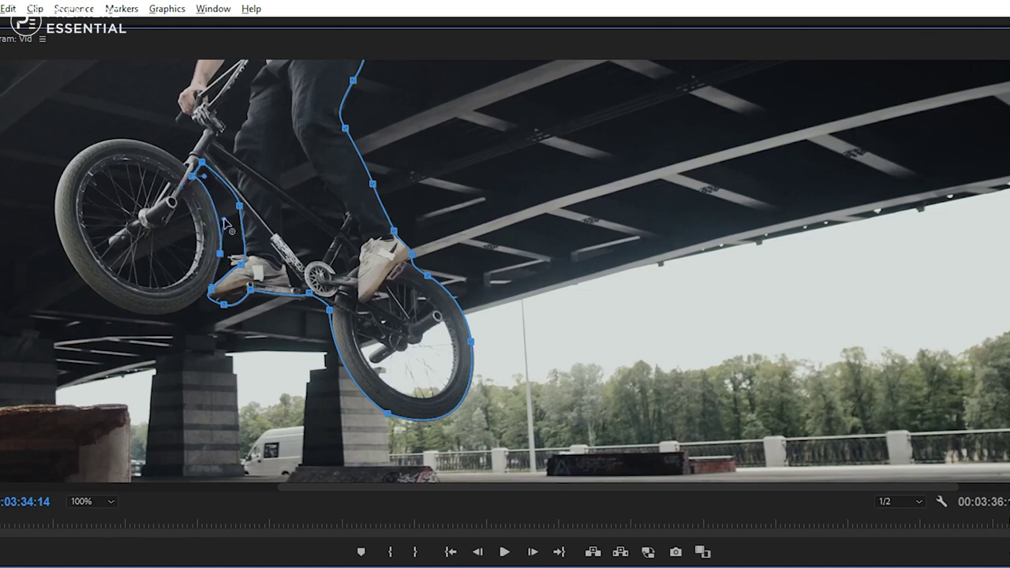
# Trace the mask around the front wheel, complete the outline around the rider and set the mask feather to 10.6.
pyautogui.moveTo(100, 296); pyautogui.dragTo(193, 340)
pyautogui.moveTo(65, 168); pyautogui.dragTo(89, 146)
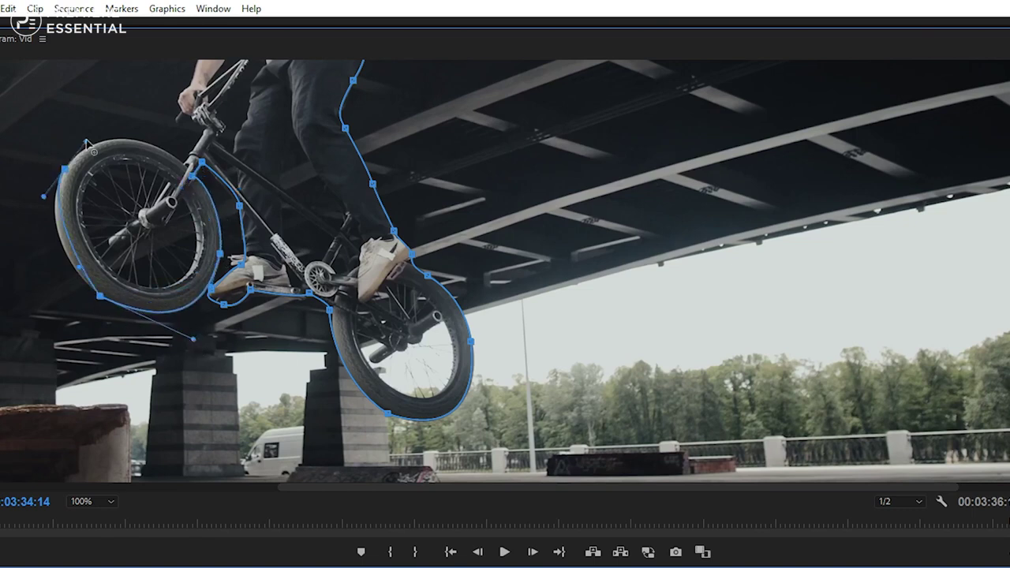
pyautogui.moveTo(44, 197); pyautogui.dragTo(36, 239)
pyautogui.moveTo(166, 151); pyautogui.dragTo(195, 166)
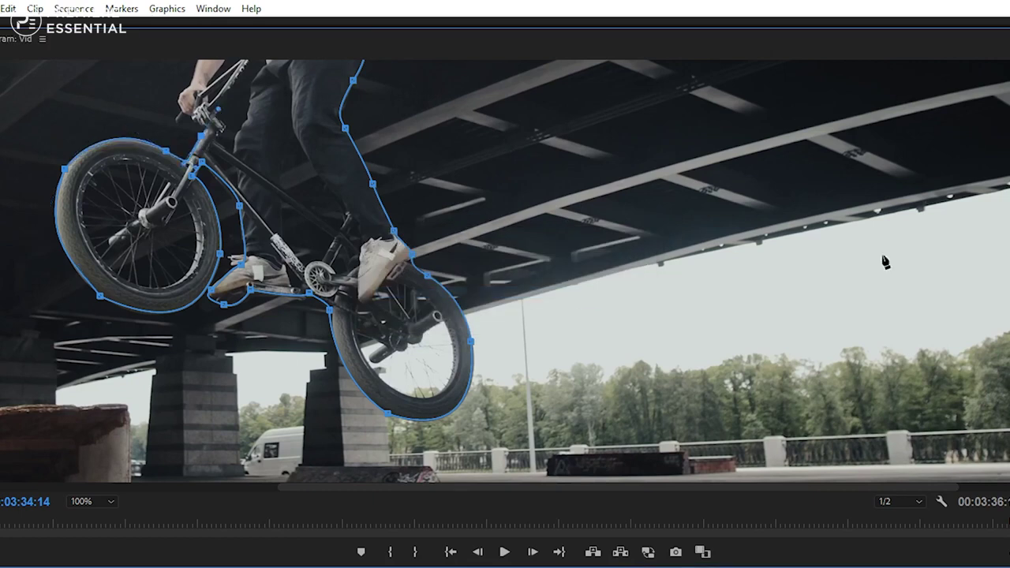
pyautogui.scroll(5, 883, 257)
pyautogui.scroll(-3, 883, 256)
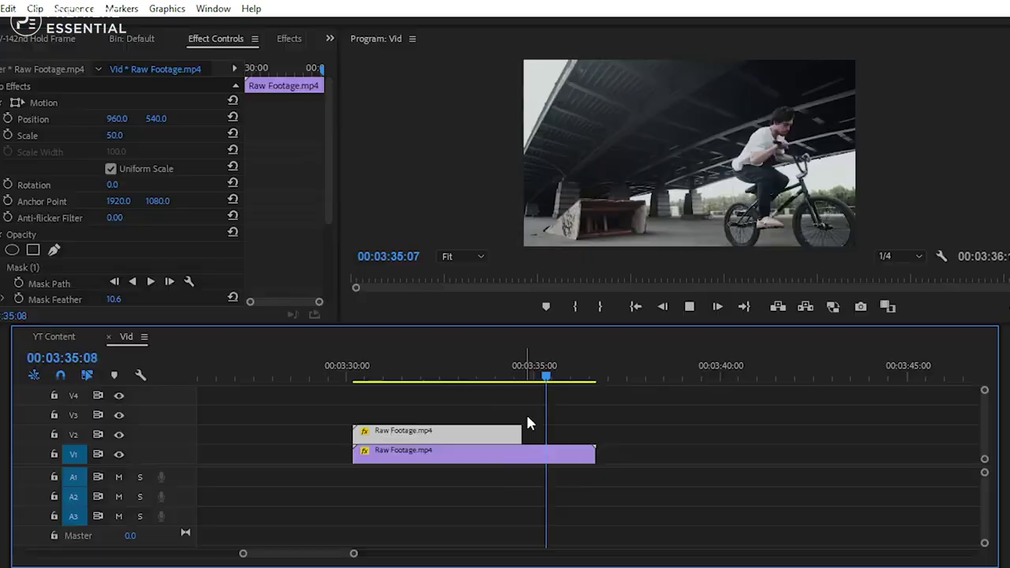
# Apply the Directional Blur effect to the masked Raw Footage.mp4 clip on V2.
pyautogui.click(493, 371)
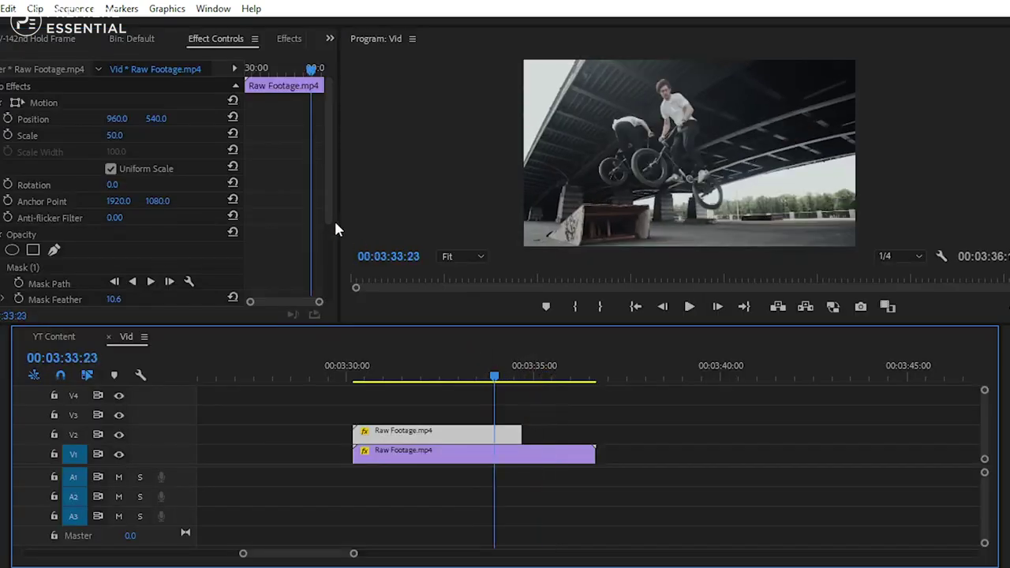
pyautogui.moveTo(335, 229); pyautogui.dragTo(443, 228)
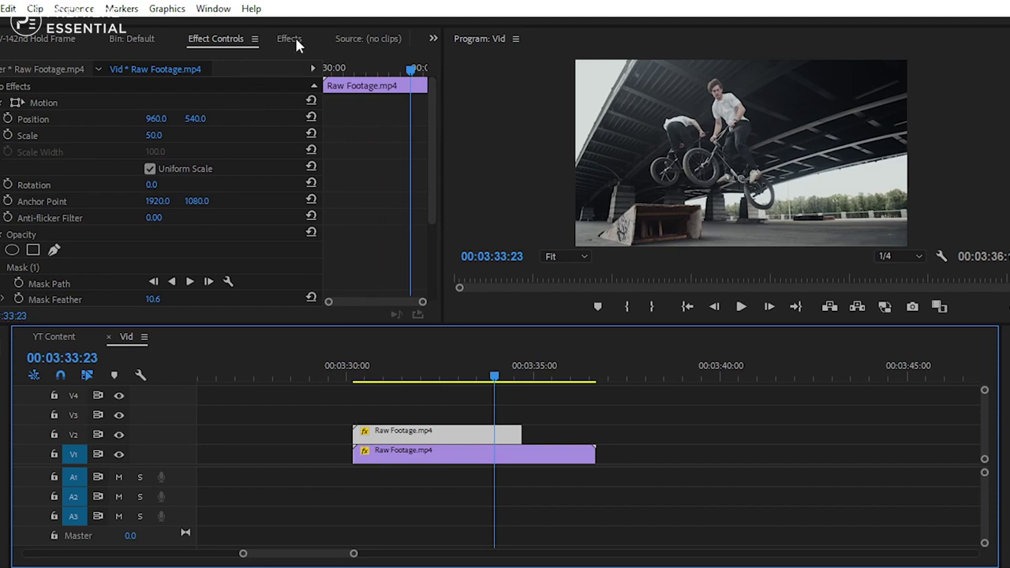
pyautogui.click(292, 39)
pyautogui.click(36, 182)
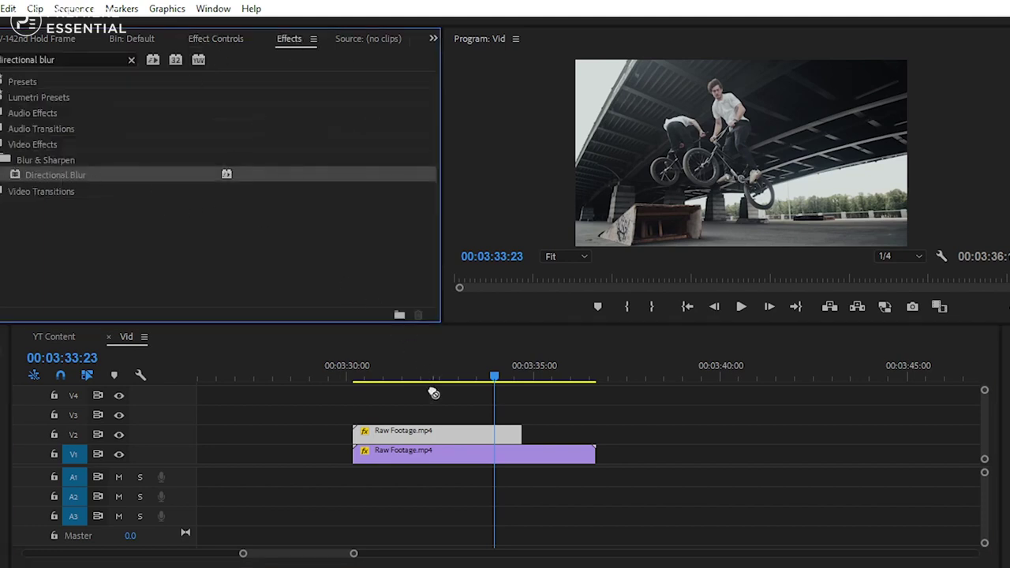
pyautogui.moveTo(433, 392); pyautogui.dragTo(448, 432)
# Keyframe the V2 clip's Directional Blur near its end from direction -6° and length 0 to direction -5° and length 16.
pyautogui.click(213, 38)
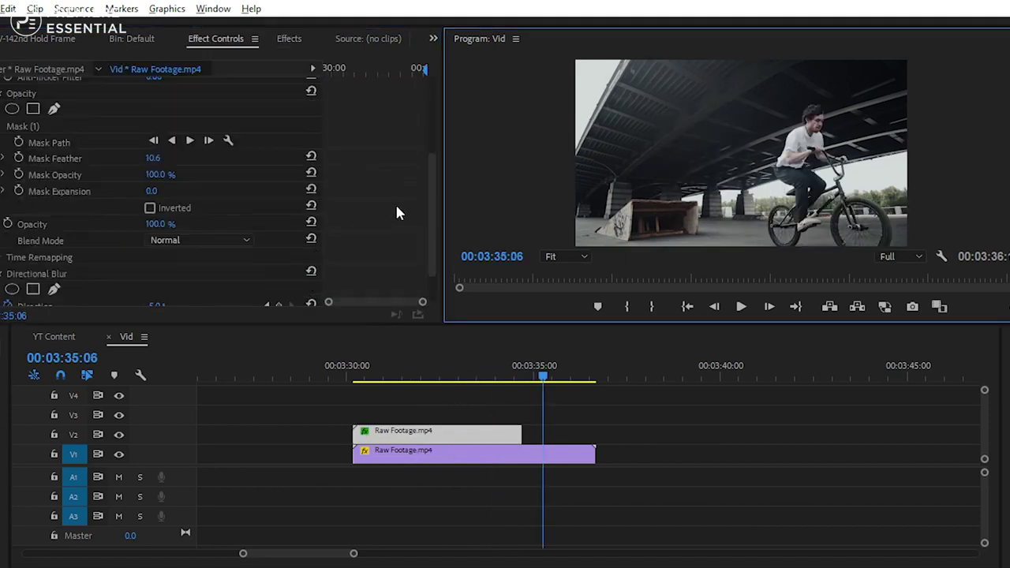
pyautogui.scroll(-2, 395, 203)
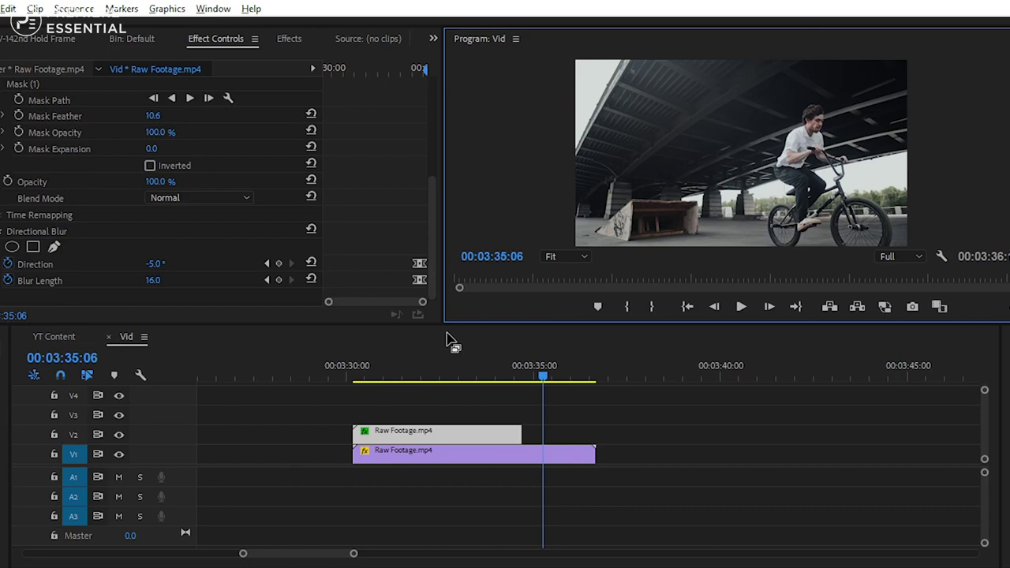
pyautogui.moveTo(511, 379); pyautogui.dragTo(516, 380)
pyautogui.moveTo(423, 302); pyautogui.dragTo(371, 303)
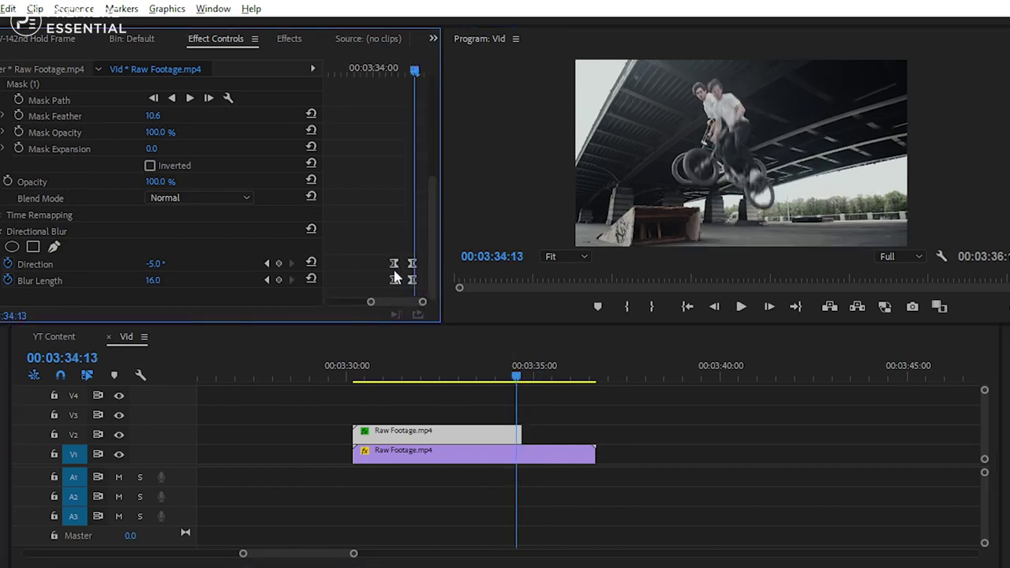
pyautogui.moveTo(374, 233); pyautogui.dragTo(413, 285)
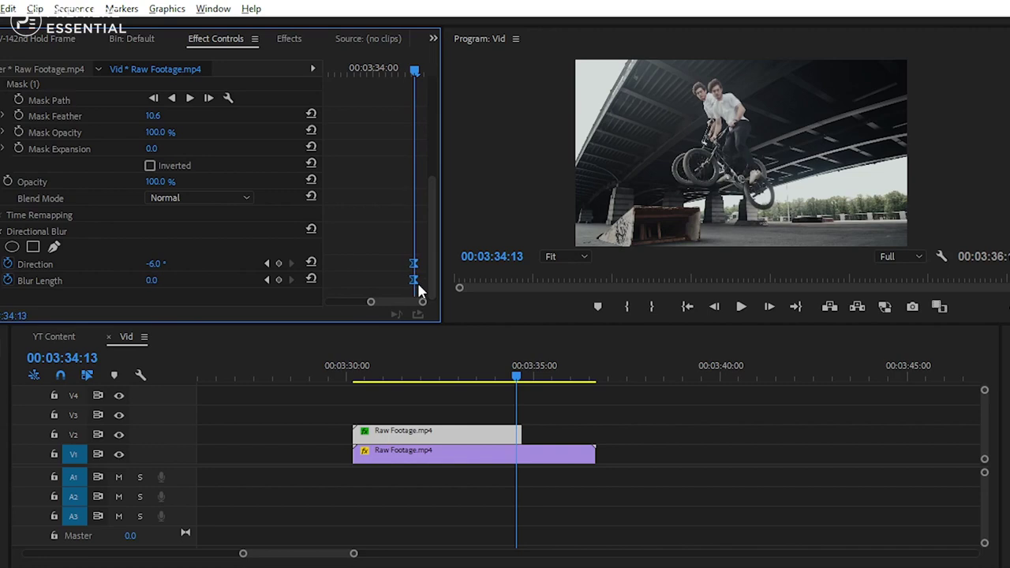
# Play back the finished freeze effect and return the playhead to the start of the clips.
pyautogui.press('space')
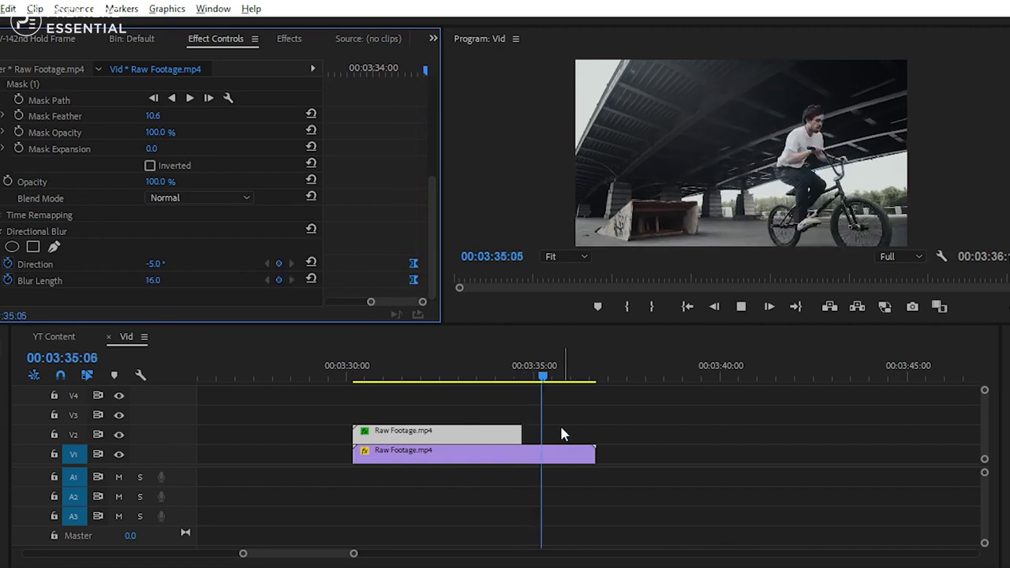
pyautogui.click(495, 379)
pyautogui.click(370, 379)
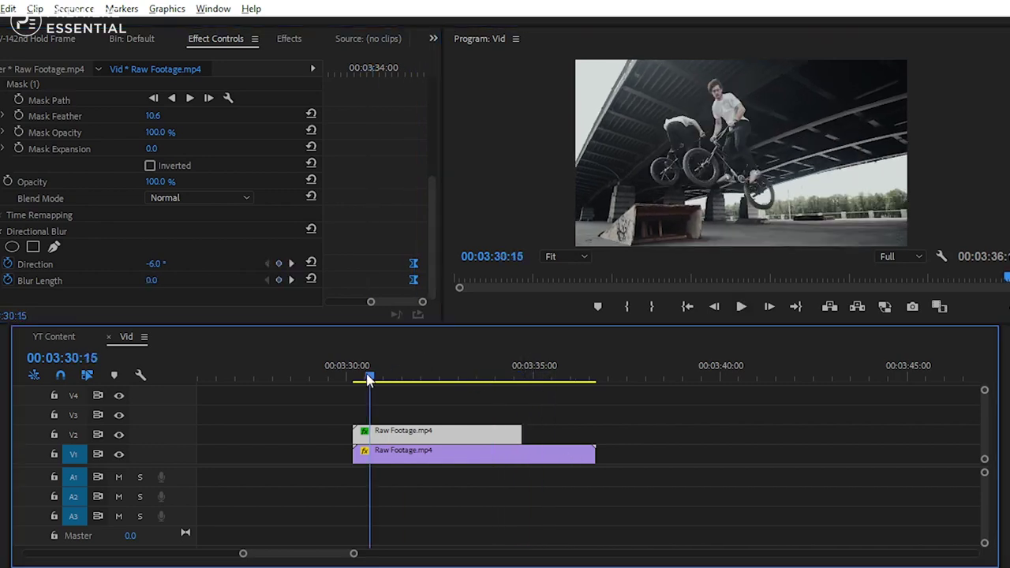
pyautogui.moveTo(369, 379); pyautogui.dragTo(354, 379)
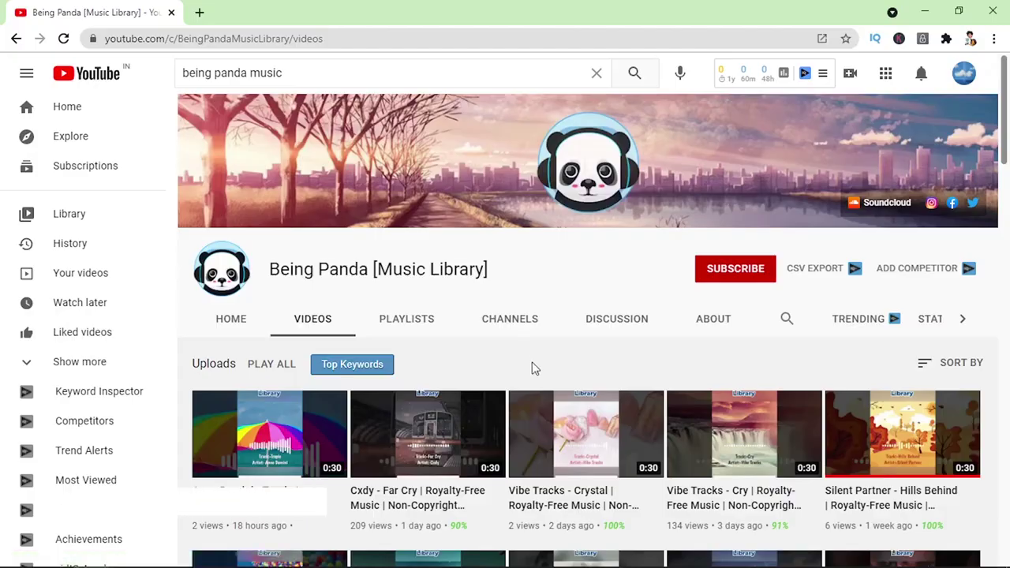
# Switch to YouTube and examine the Being Panda [Music Library] channel's uploads and its About description.
pyautogui.moveTo(269, 269); pyautogui.dragTo(491, 272)
pyautogui.click(497, 276)
pyautogui.scroll(-4, 580, 394)
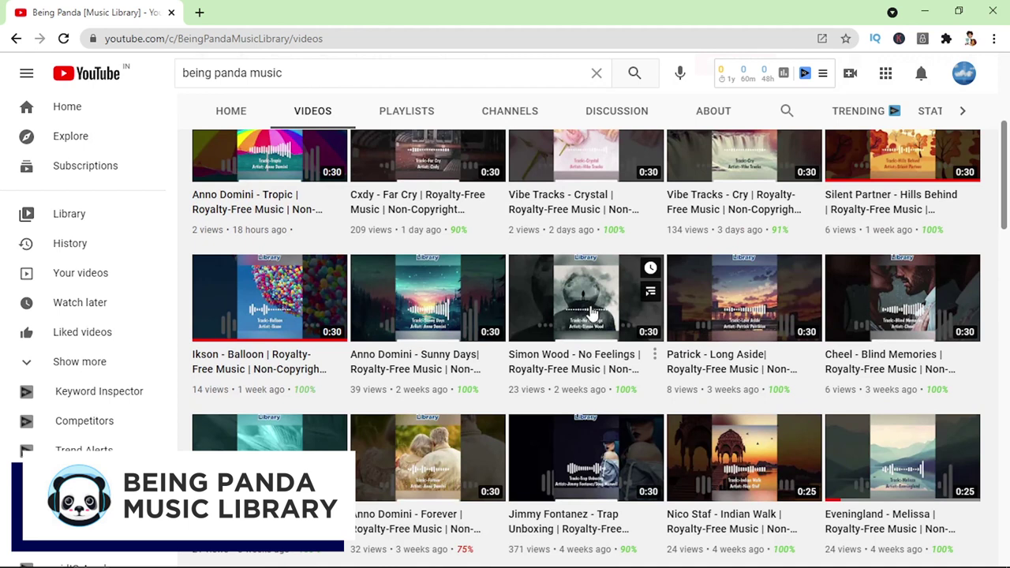
pyautogui.scroll(-5, 647, 270)
pyautogui.moveTo(192, 324); pyautogui.dragTo(371, 405)
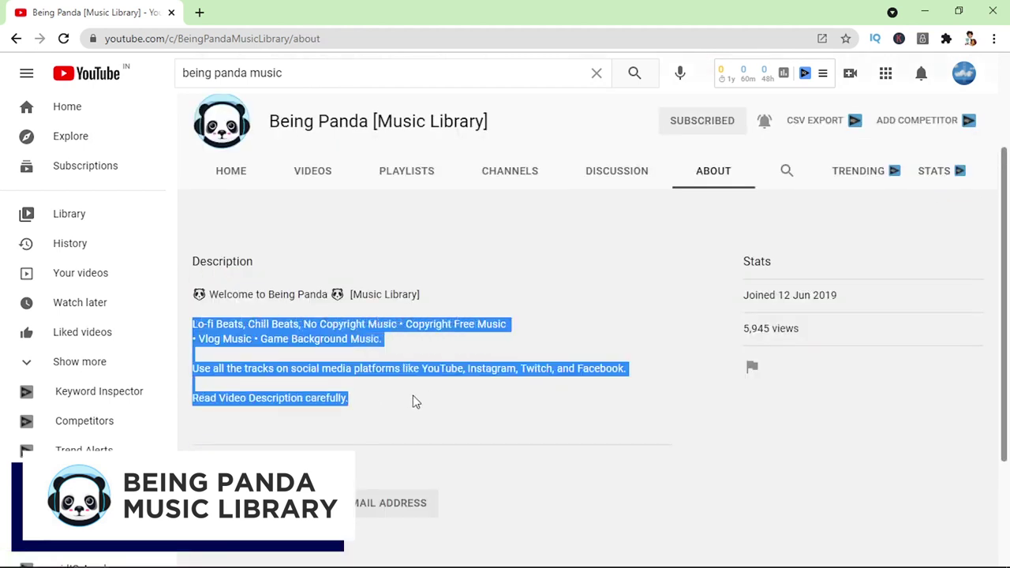
pyautogui.click(416, 402)
pyautogui.scroll(-2, 419, 438)
pyautogui.scroll(4, 421, 440)
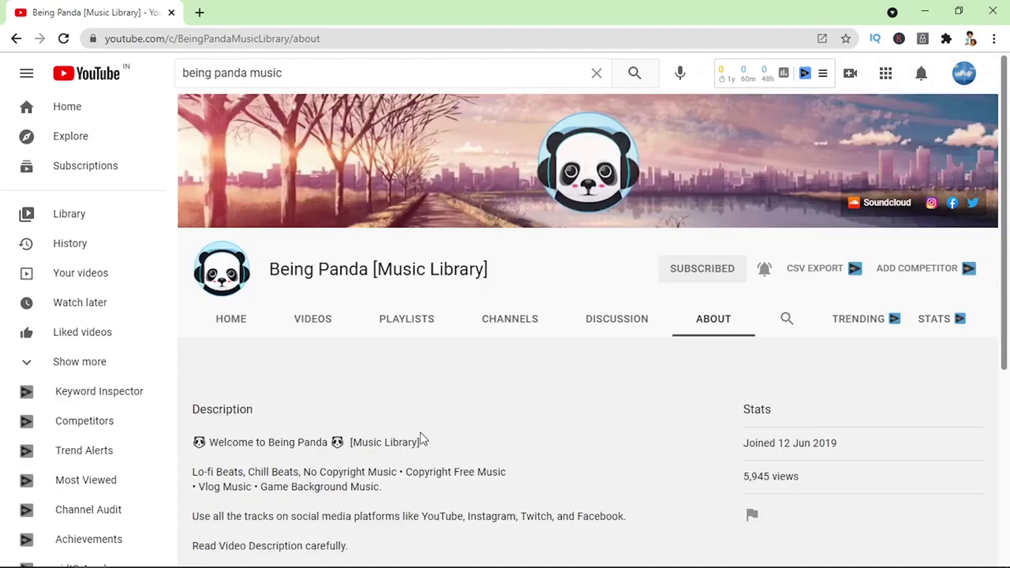
# Browse the Being Panda [Music Library] channel's uploaded videos and open the Ikson - Anywhere track.
pyautogui.click(313, 319)
pyautogui.scroll(-10, 607, 317)
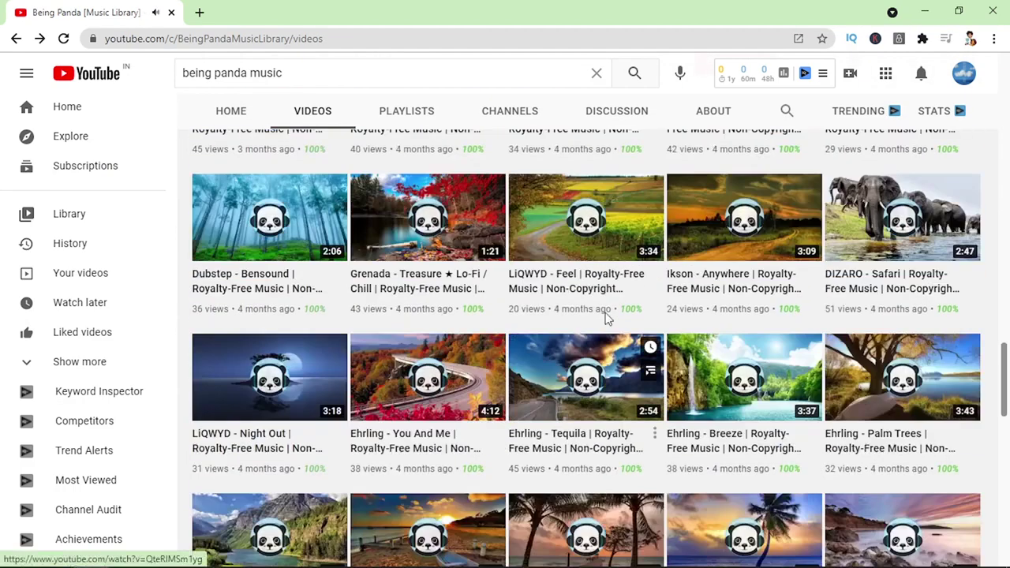
pyautogui.click(744, 218)
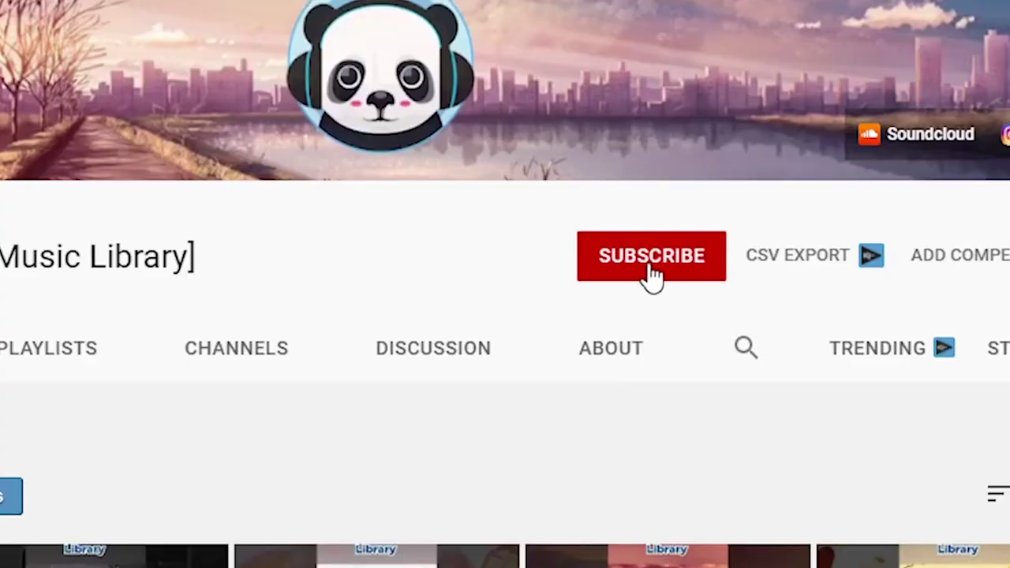
# Subscribe to the Being Panda [Music Library] channel and set its notifications to All.
pyautogui.click(646, 264)
pyautogui.click(714, 270)
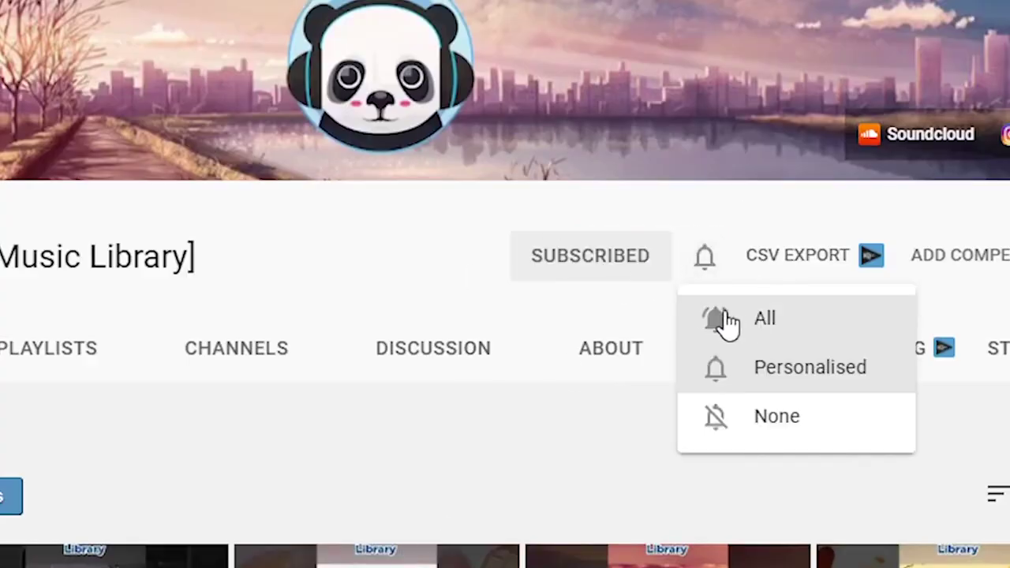
pyautogui.click(721, 318)
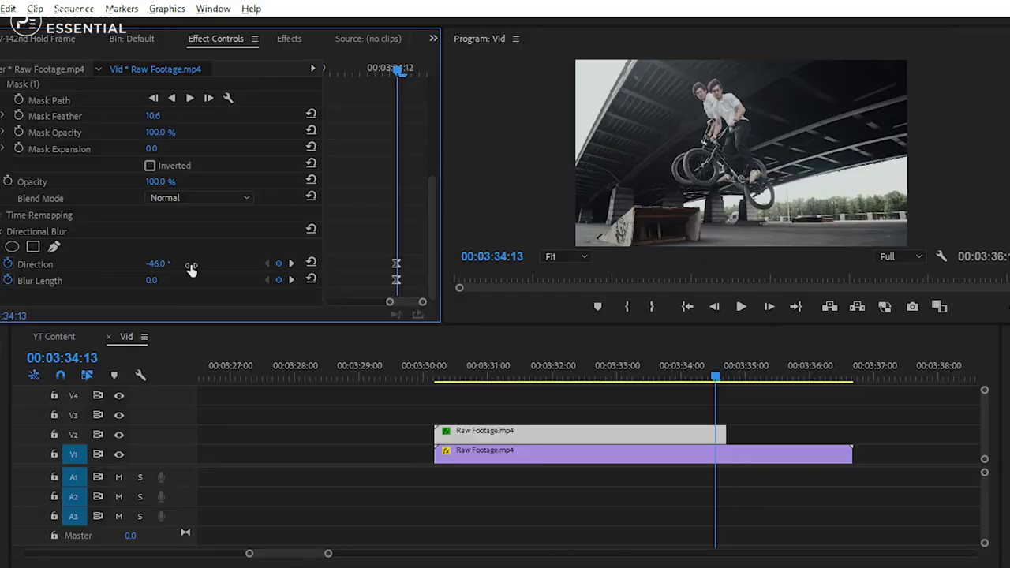
# Switch to Premiere Pro, move the V2 clip's Direction and Blur Length keyframes from the playhead to 00:03:34:15, and play back the result.
pyautogui.moveTo(390, 263); pyautogui.dragTo(417, 279)
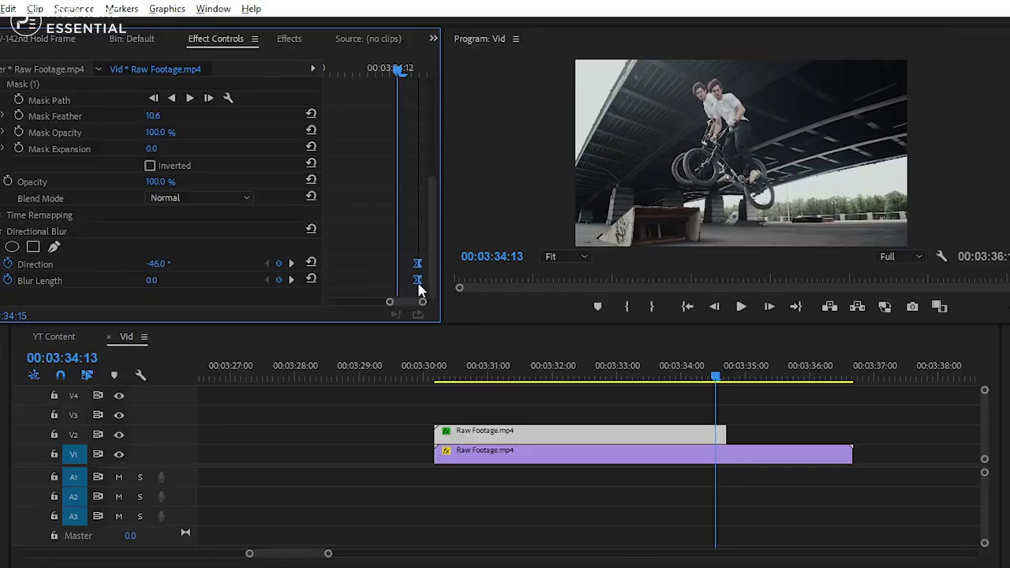
pyautogui.press('space')
pyautogui.press('space')
# Return the playhead to 00:03:30:06 near the start of the clips and slightly increase the V1 track's height.
pyautogui.moveTo(649, 387); pyautogui.dragTo(505, 374)
pyautogui.moveTo(466, 376); pyautogui.dragTo(439, 379)
pyautogui.click(718, 125)
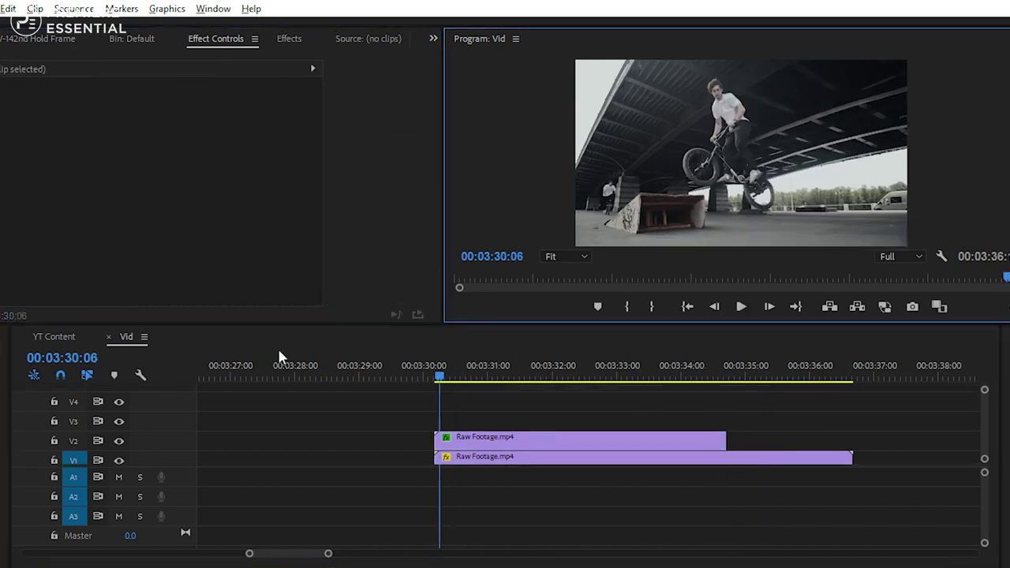
pyautogui.moveTo(163, 453); pyautogui.dragTo(164, 445)
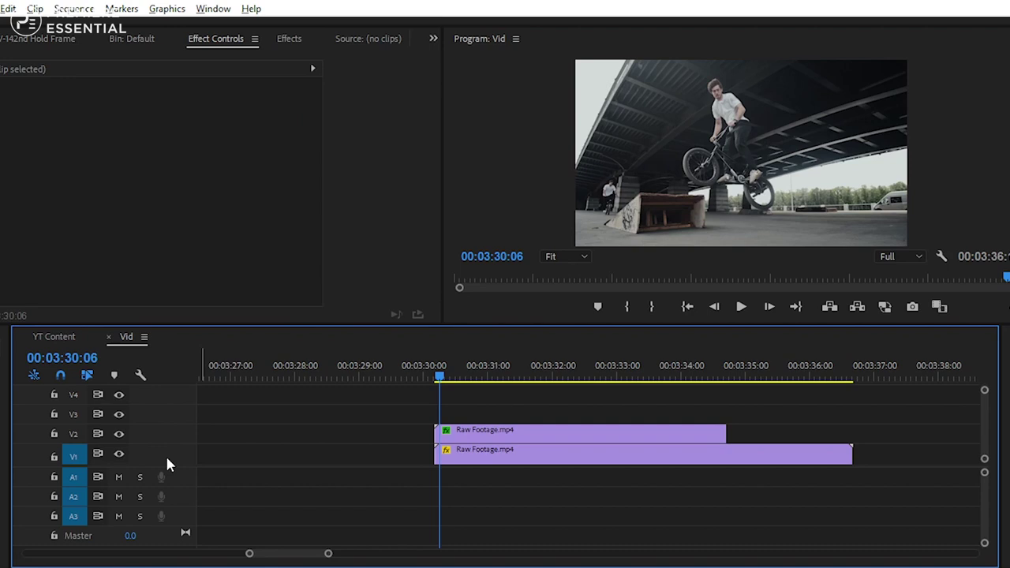
# Play the Vid sequence with the Program monitor maximized and restore the normal panel layout.
pyautogui.press('`')
pyautogui.press('space')
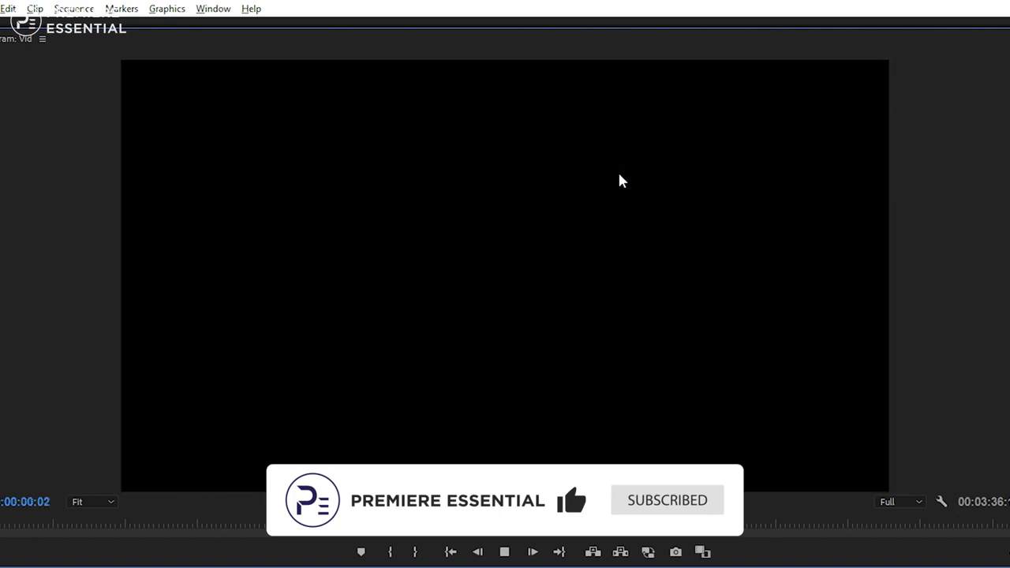
pyautogui.press('`')
pyautogui.scroll(-7, 593, 455)
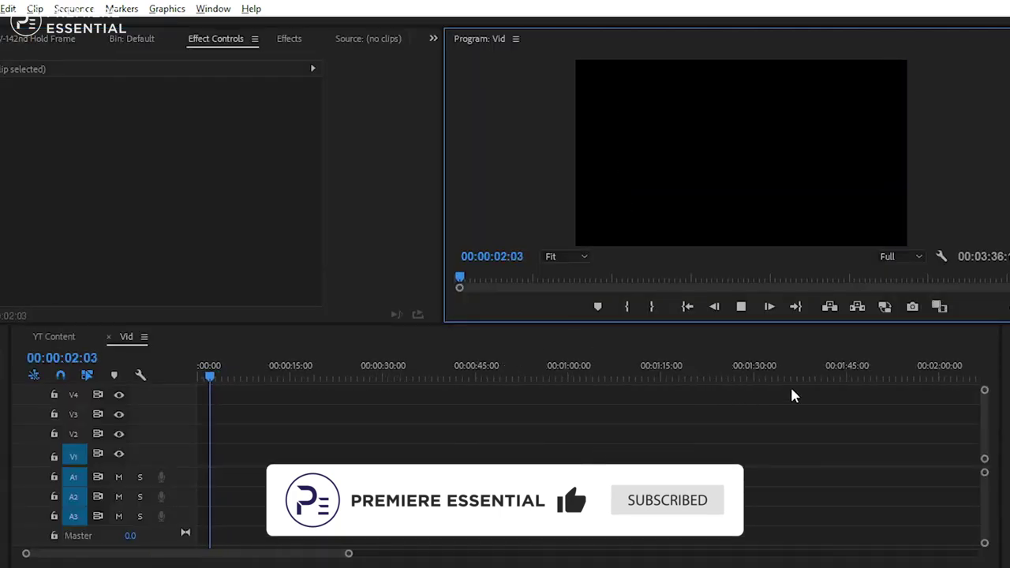